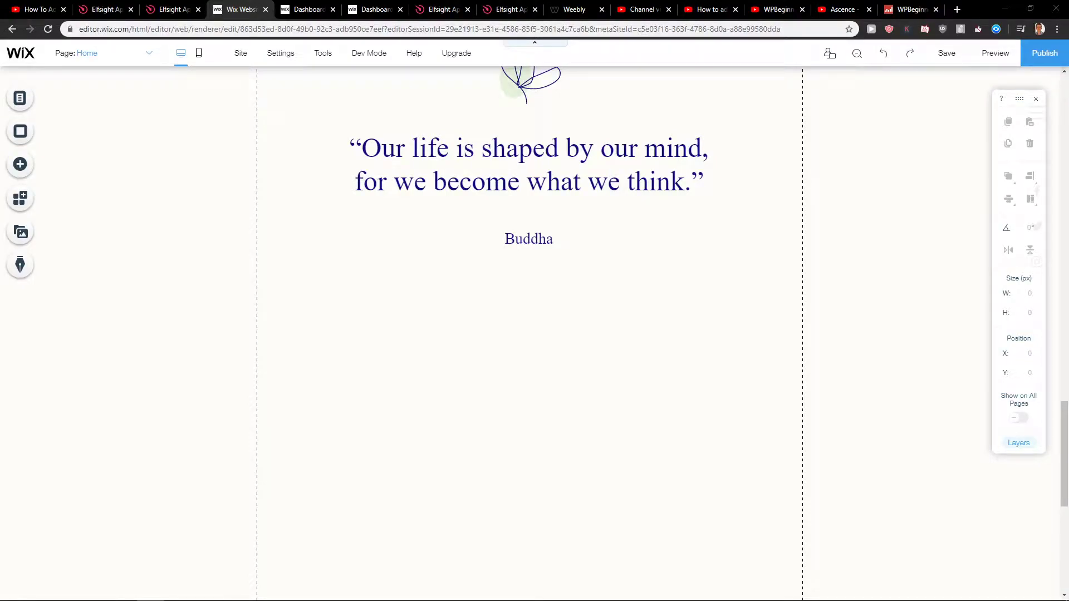
Leave the Wix editor for the YouTube video in the first browser tab
scroll(209, 462, "down", 2)
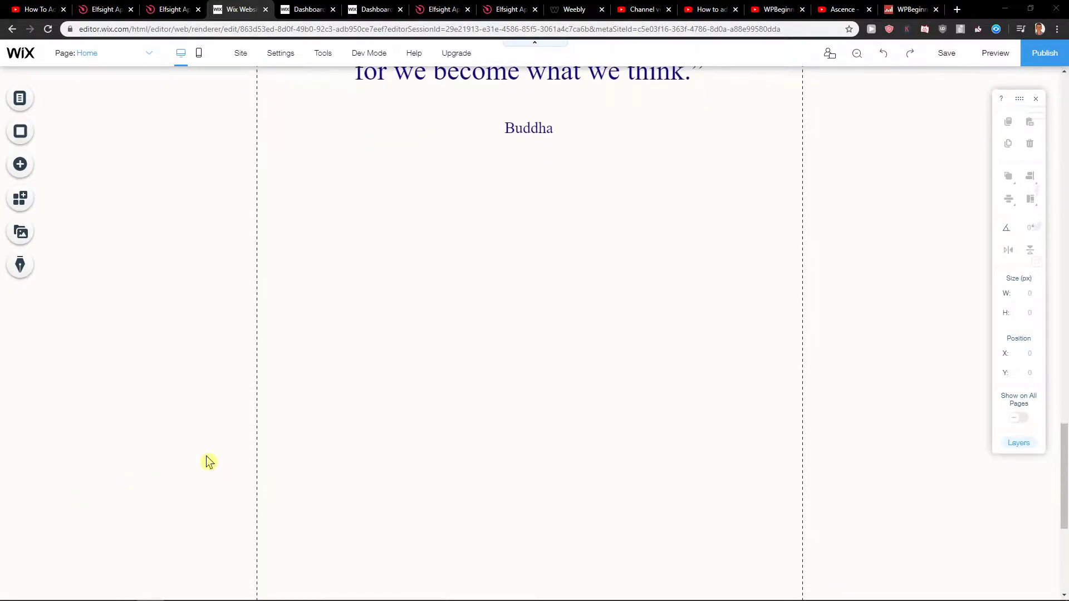
scroll(209, 462, "up", 7)
scroll(209, 463, "down", 6)
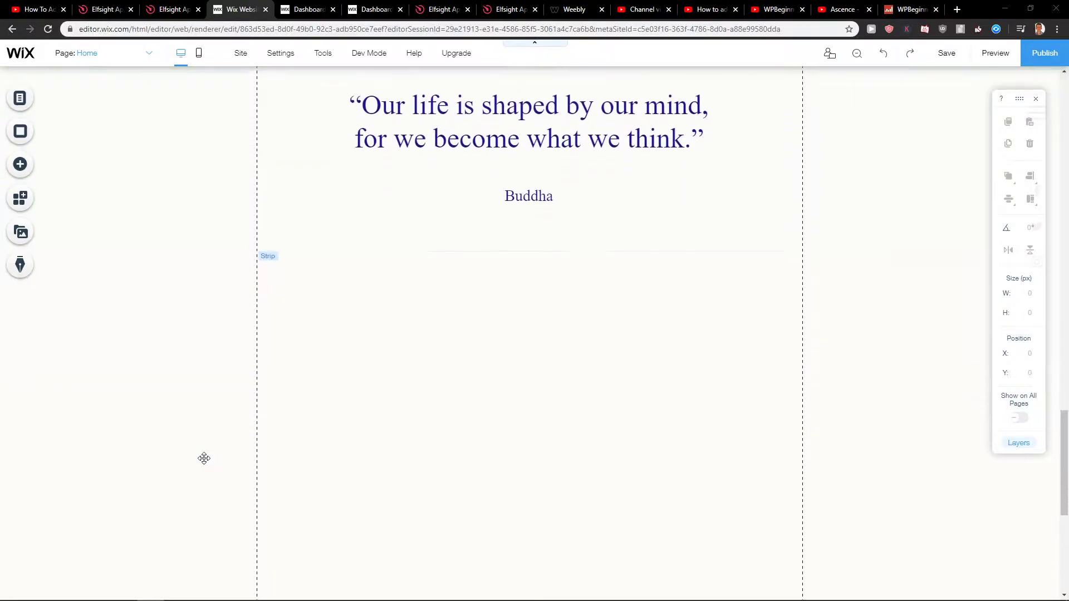
left_click(51, 10)
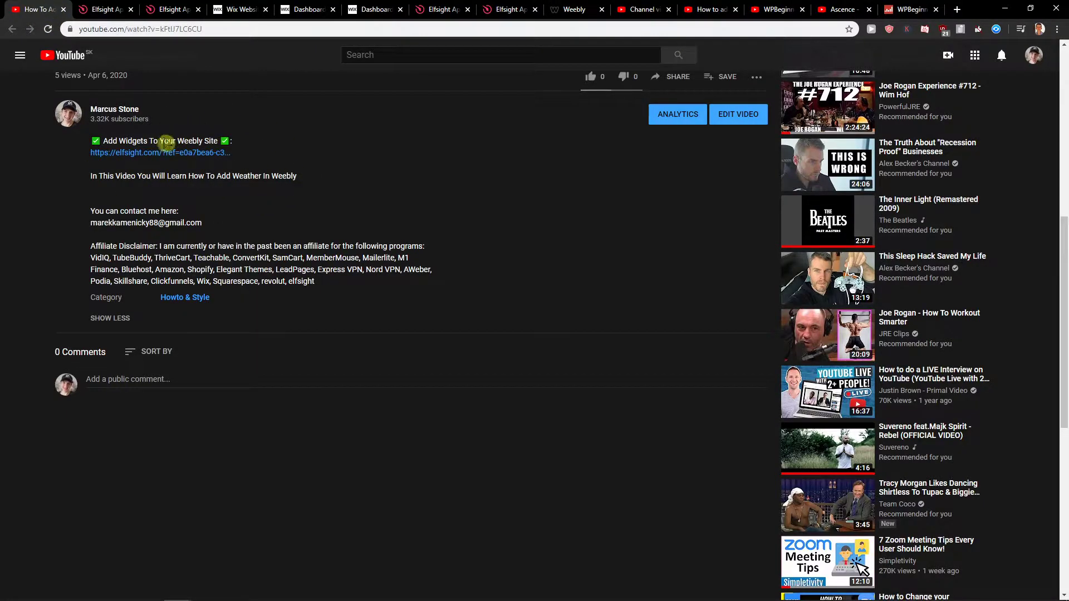
Open the description's elfsight.com link in a new tab and view the Elfsight homepage
middle_click(145, 154)
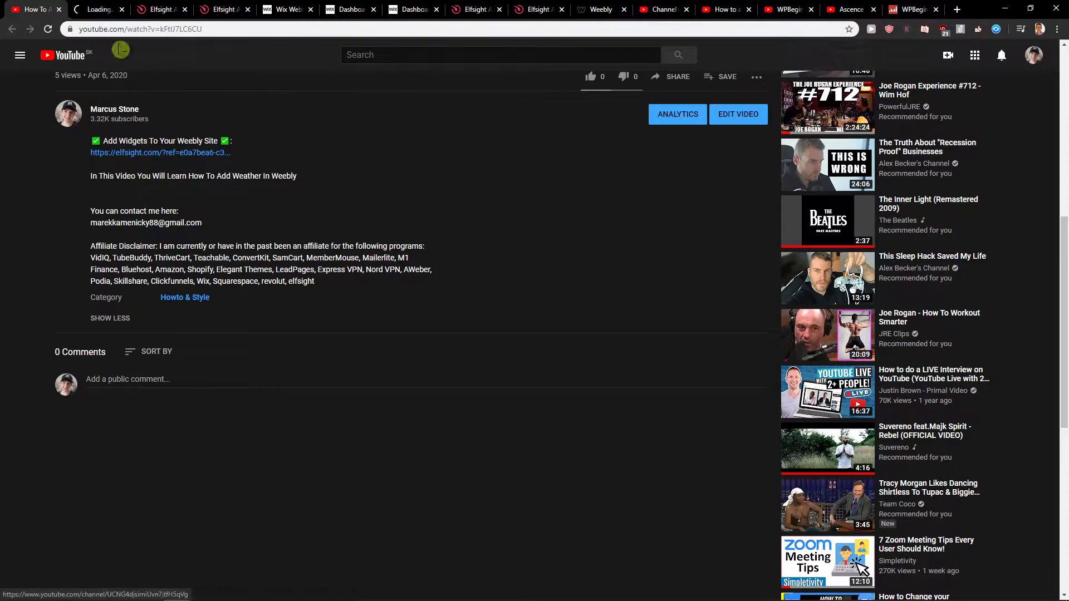
left_click(101, 8)
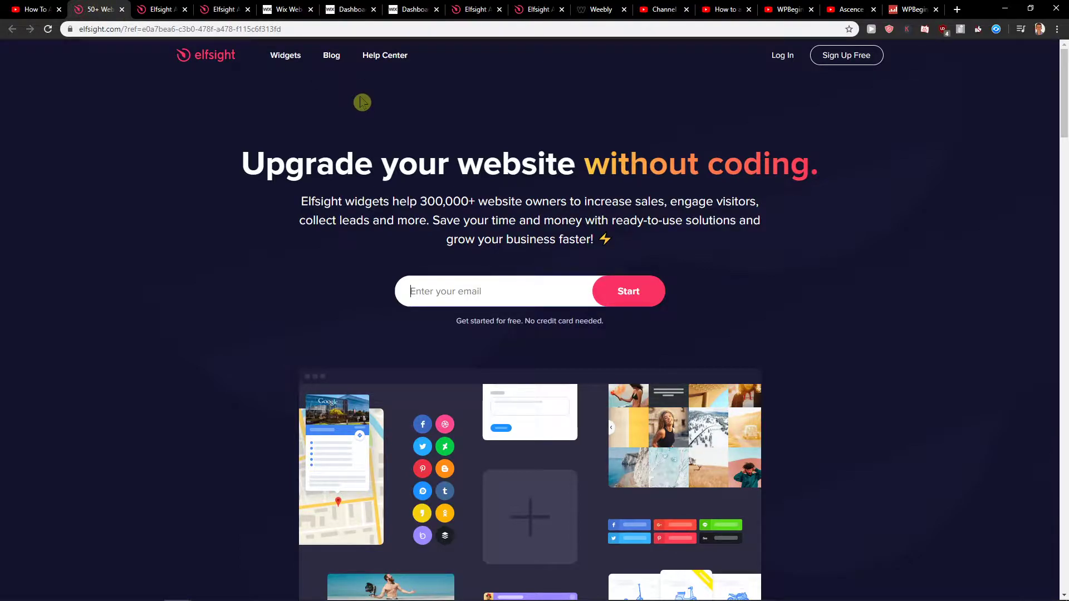
left_click(847, 55)
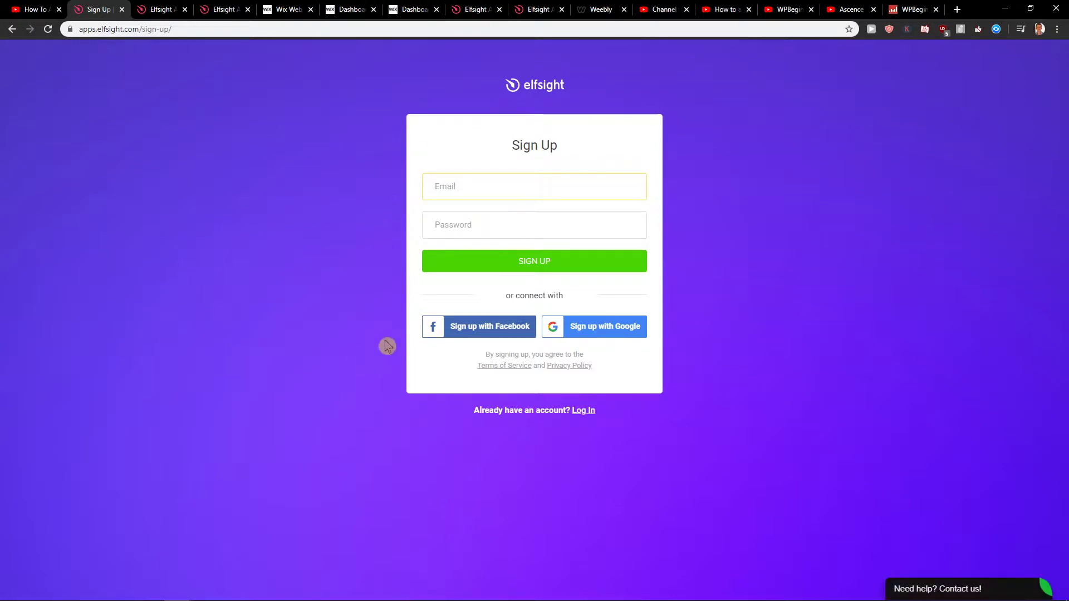
left_click(12, 31)
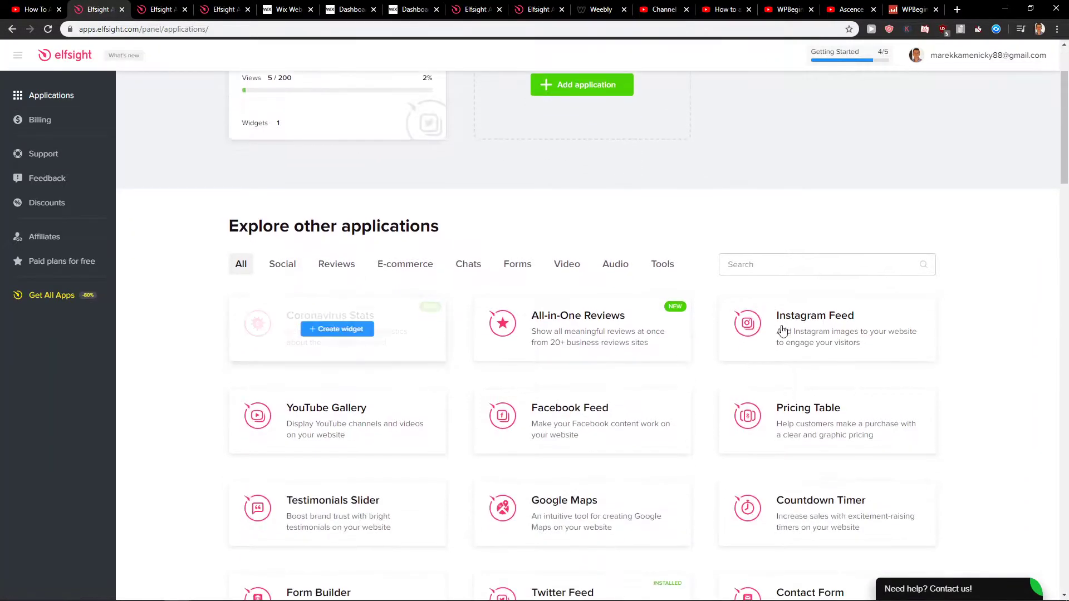
Search the applications for 'googl' and create a Google Reviews widget
left_click(806, 272)
type("google")
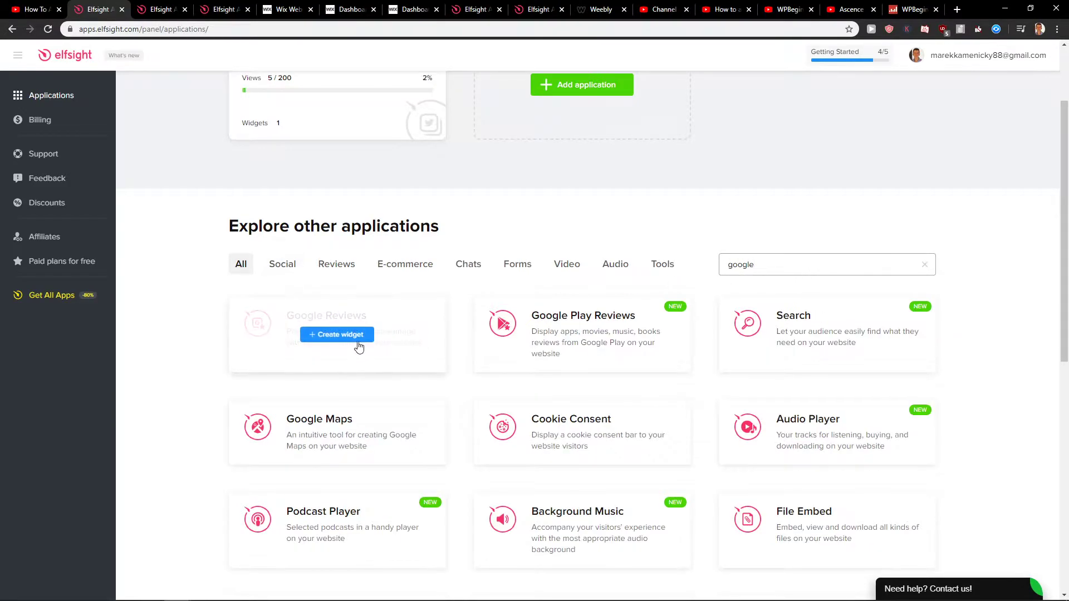
left_click(359, 341)
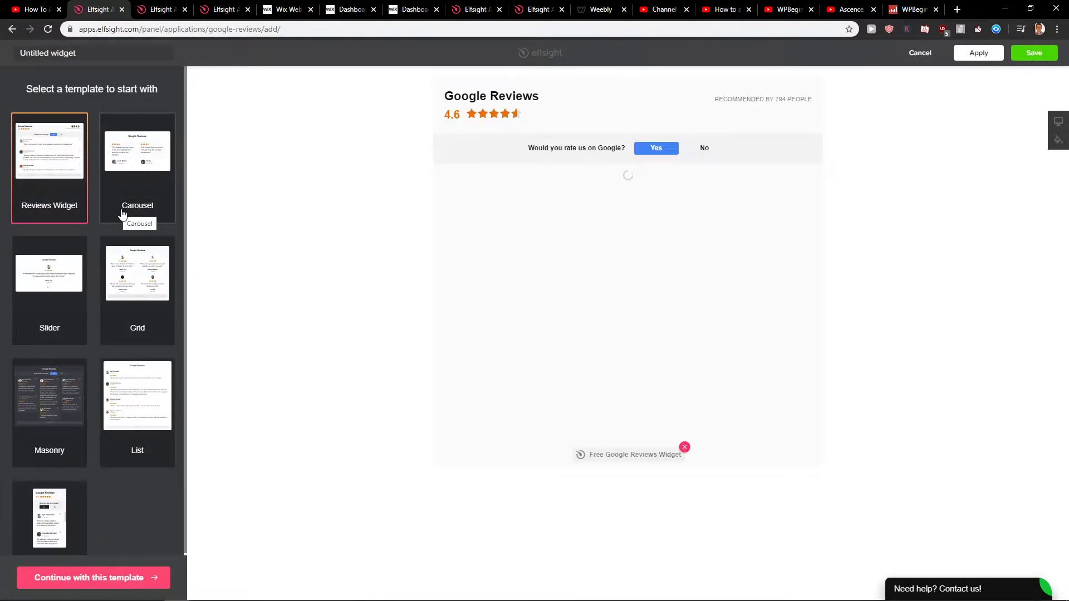
Preview the Slider and Grid templates, then continue with the Reviews Widget template
left_click(61, 335)
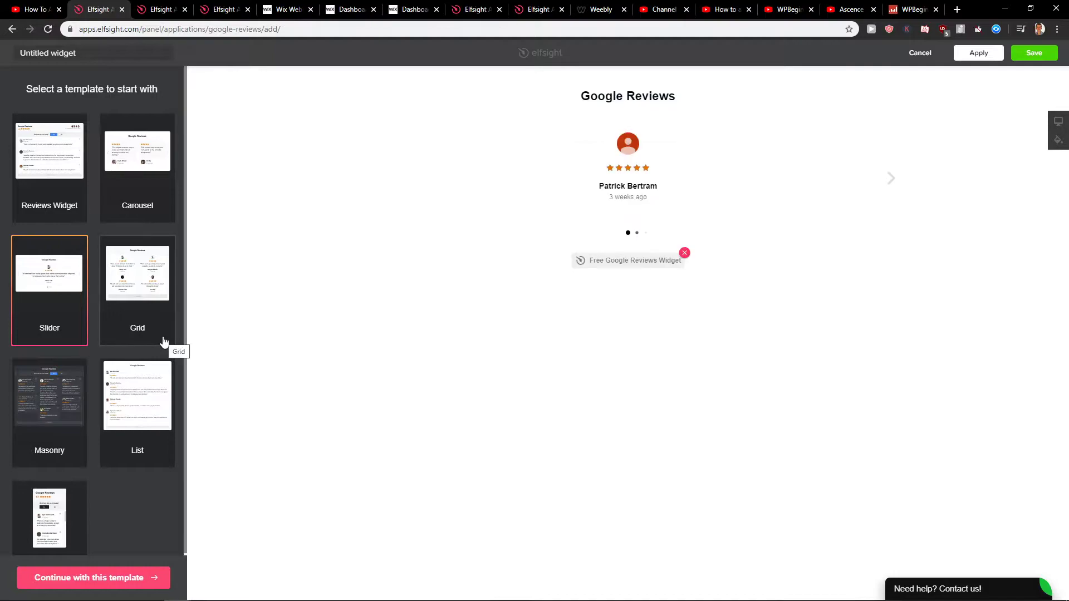
left_click(165, 342)
left_click(57, 207)
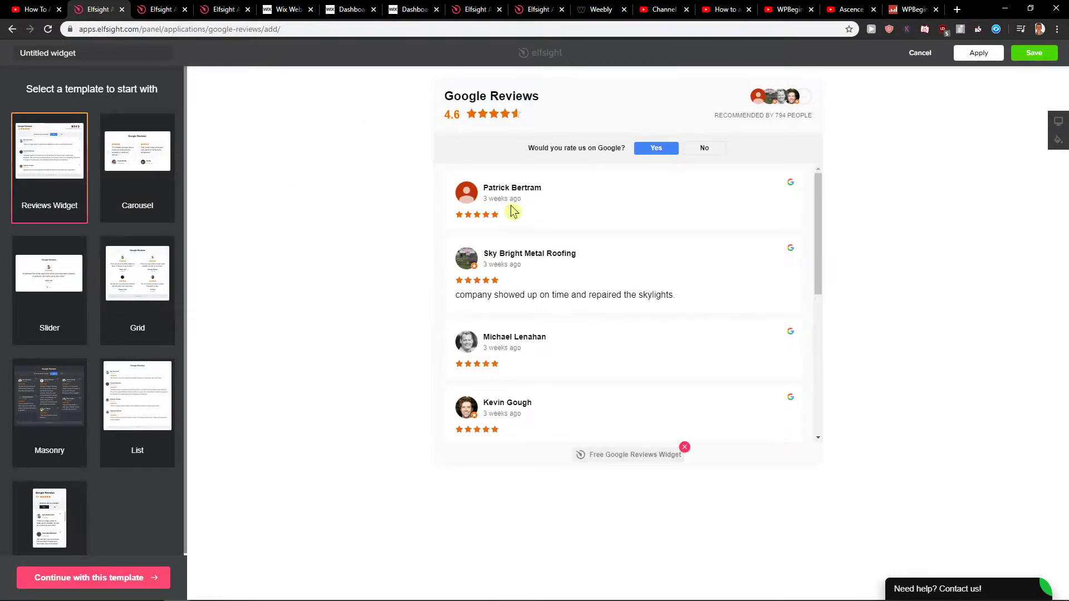
left_click(155, 579)
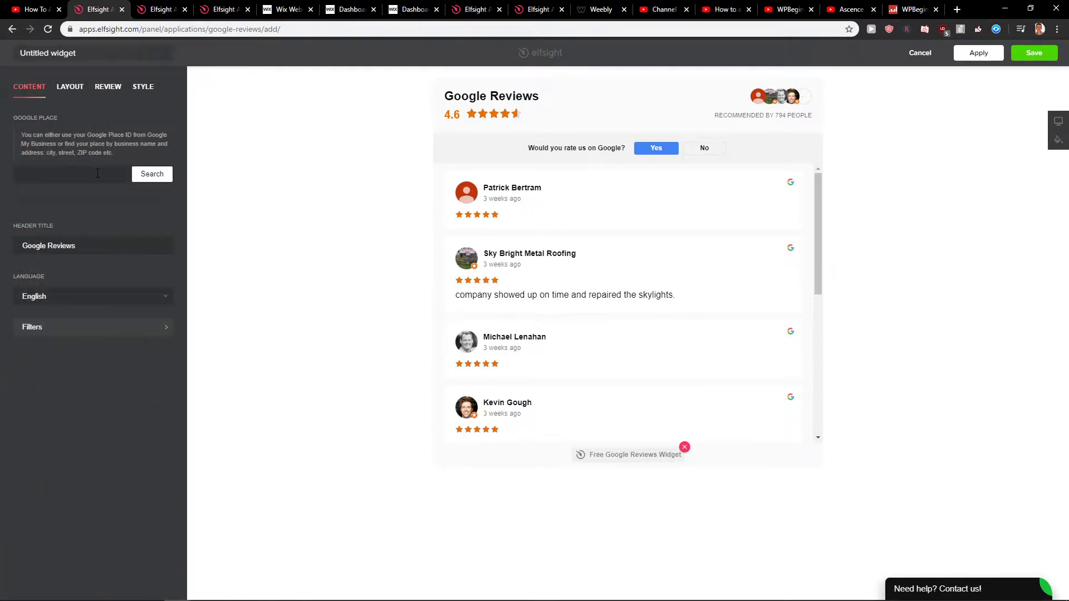
Compare the Masonry and Slider layouts, keeping the List layout for the widget
scroll(555, 203, "down", 1)
scroll(555, 202, "up", 1)
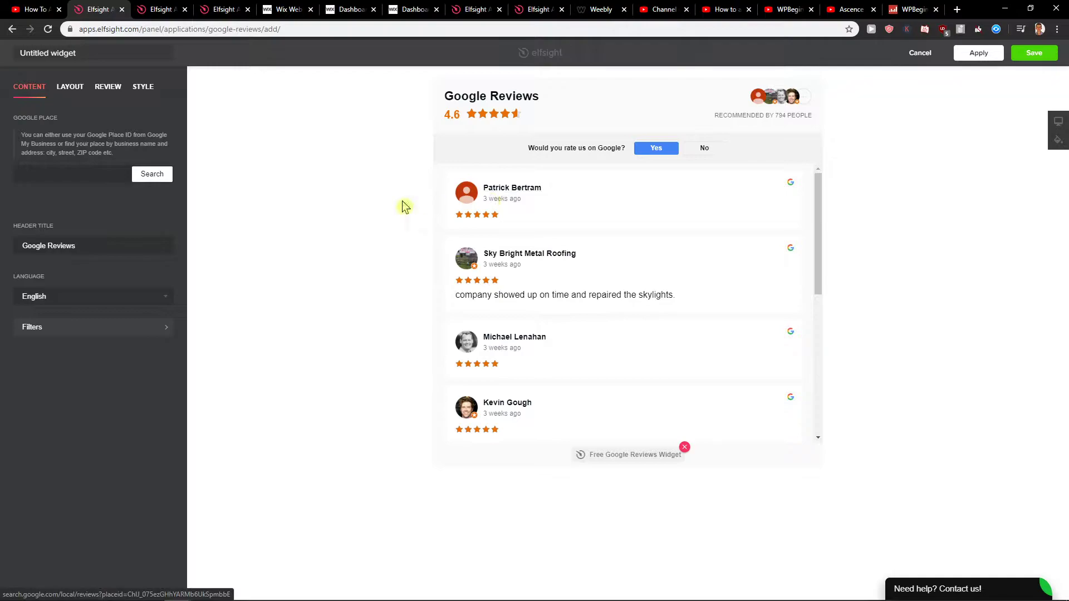
left_click(75, 95)
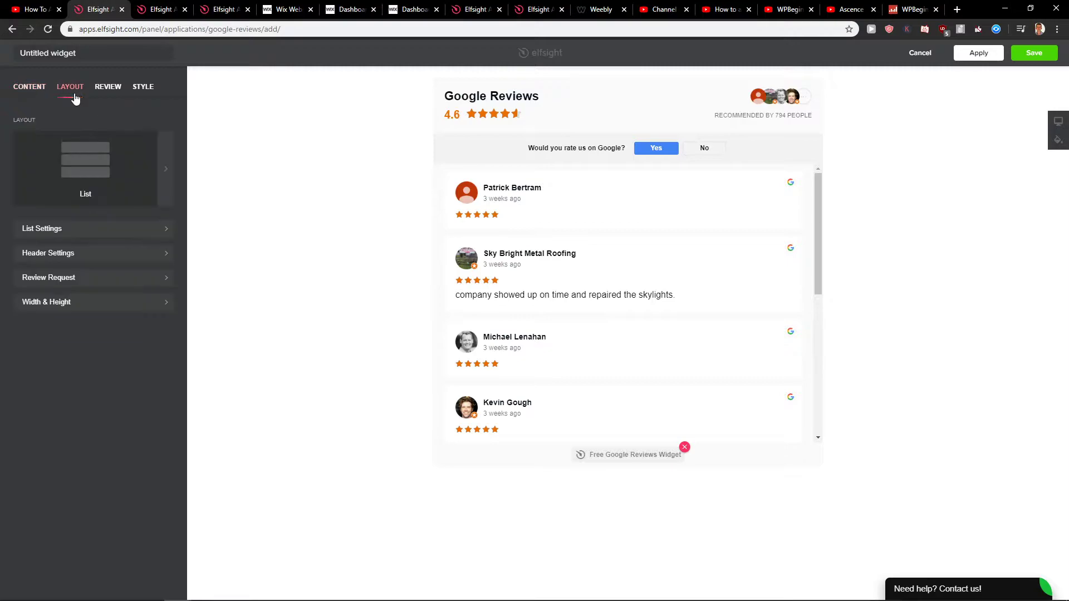
left_click(166, 190)
left_click(95, 246)
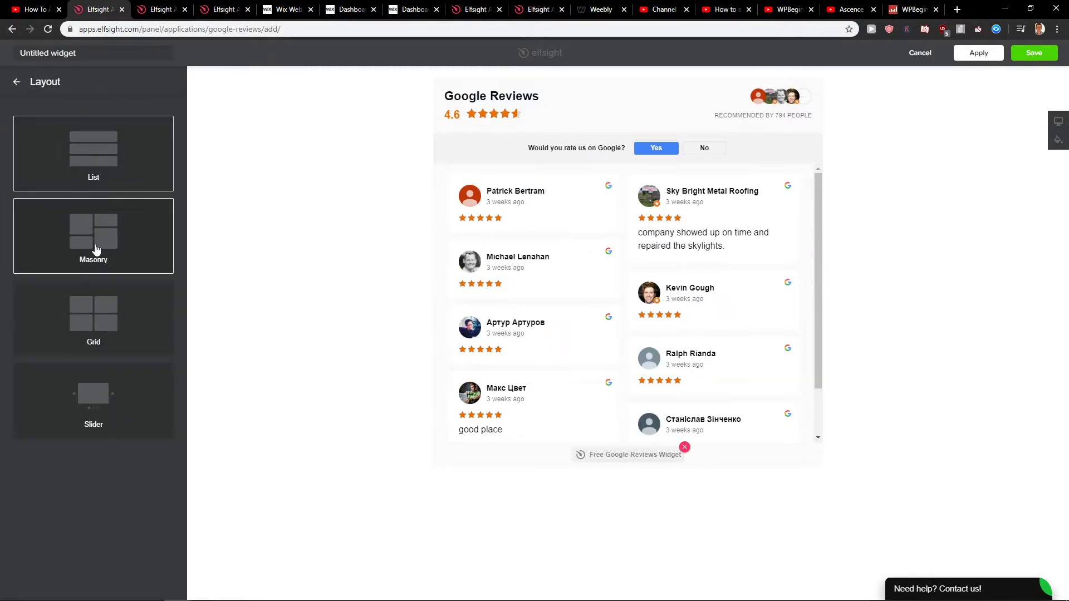
left_click(88, 395)
left_click(89, 157)
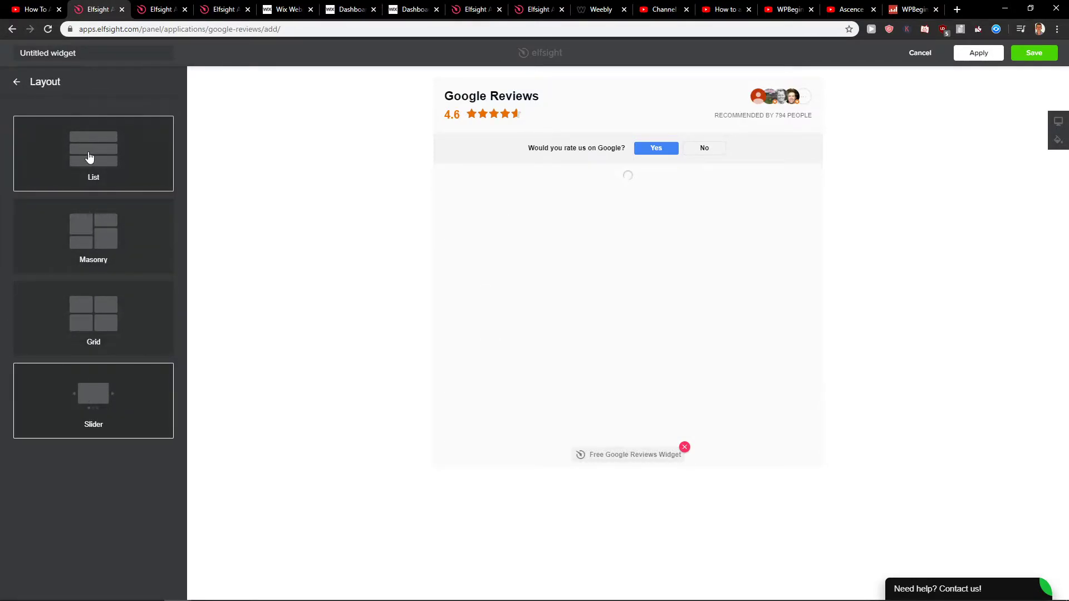
left_click(19, 83)
left_click(75, 232)
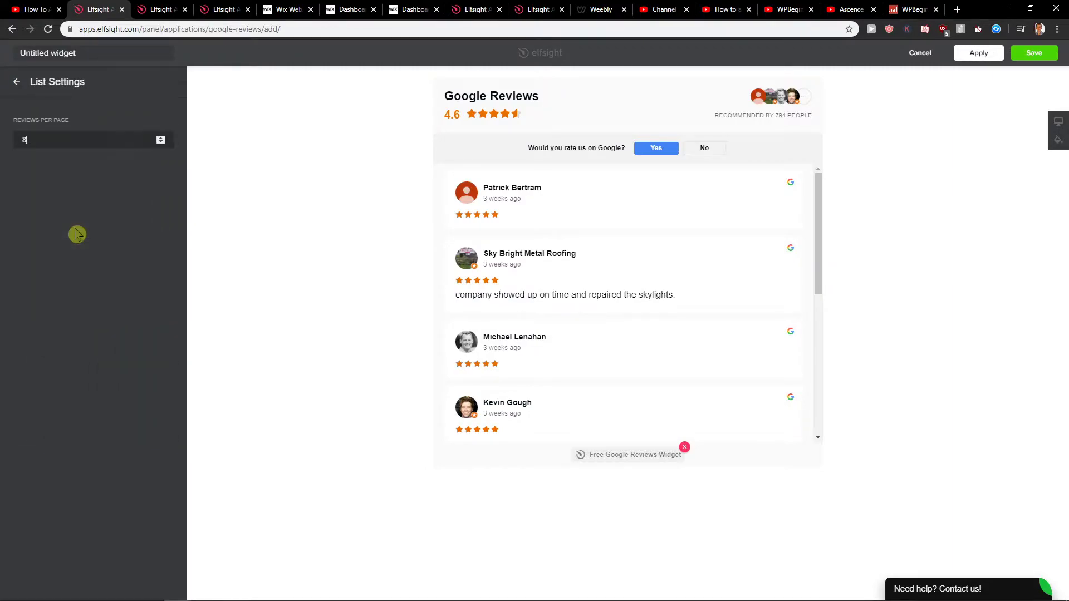
left_click(16, 84)
scroll(702, 326, "down", 6)
scroll(693, 327, "up", 5)
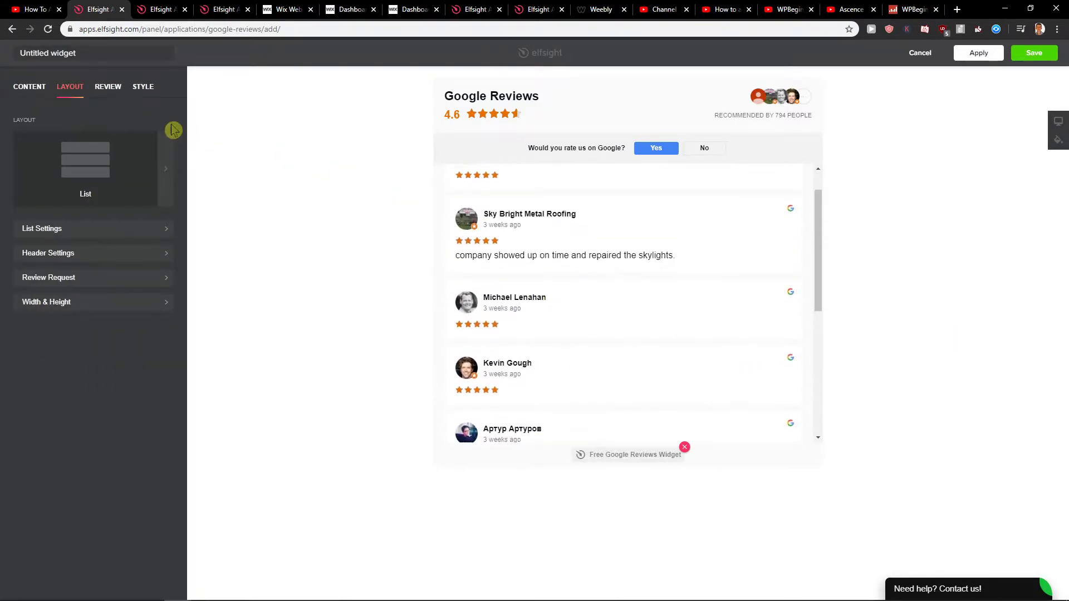
Try the Bubble review template, keep Classic, and save the widget
left_click(112, 89)
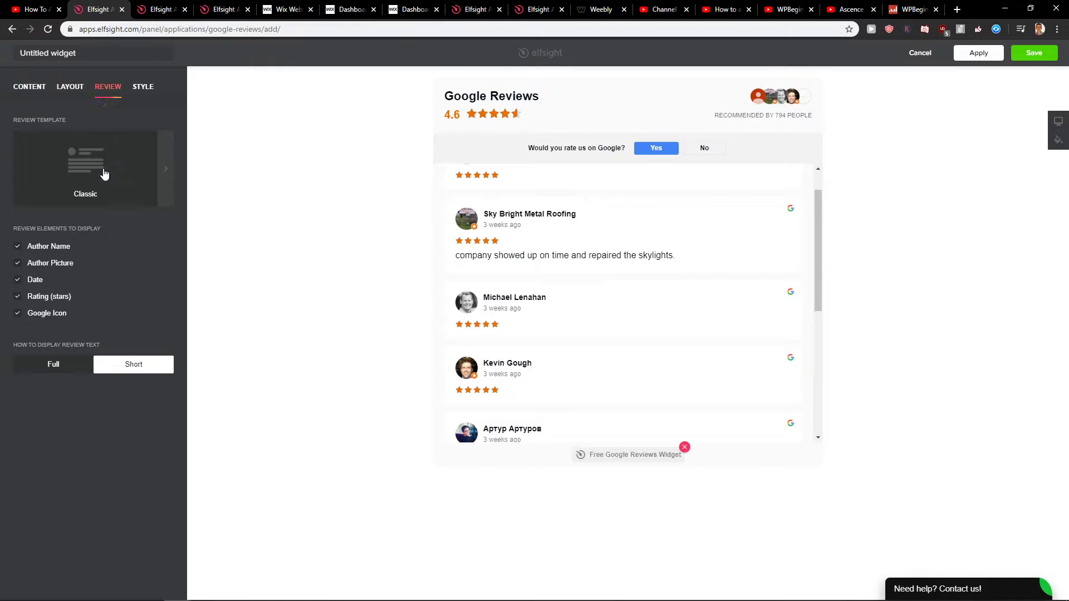
left_click(164, 193)
left_click(119, 241)
left_click(150, 175)
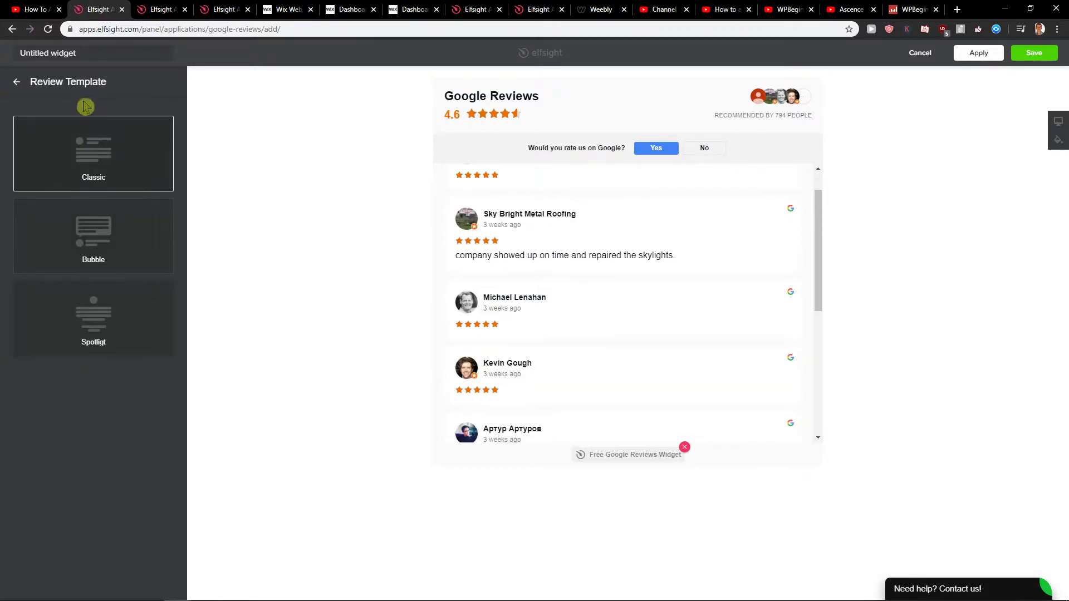
left_click(17, 83)
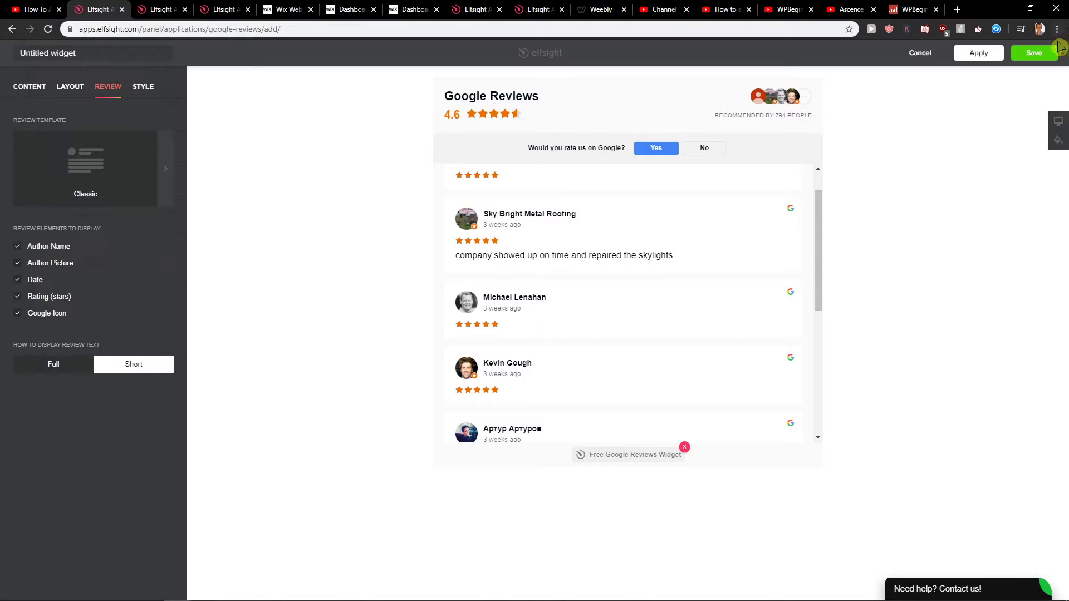
left_click(1034, 53)
Close the extra Twitter Feed and app gallery tabs
left_click(219, 8)
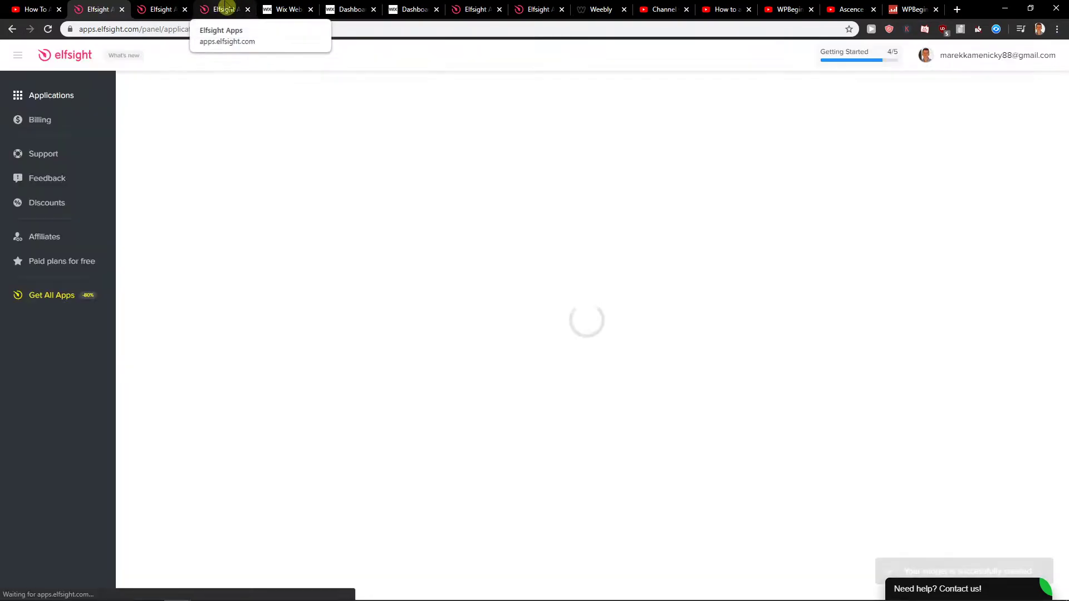
left_click(165, 7)
left_click(185, 10)
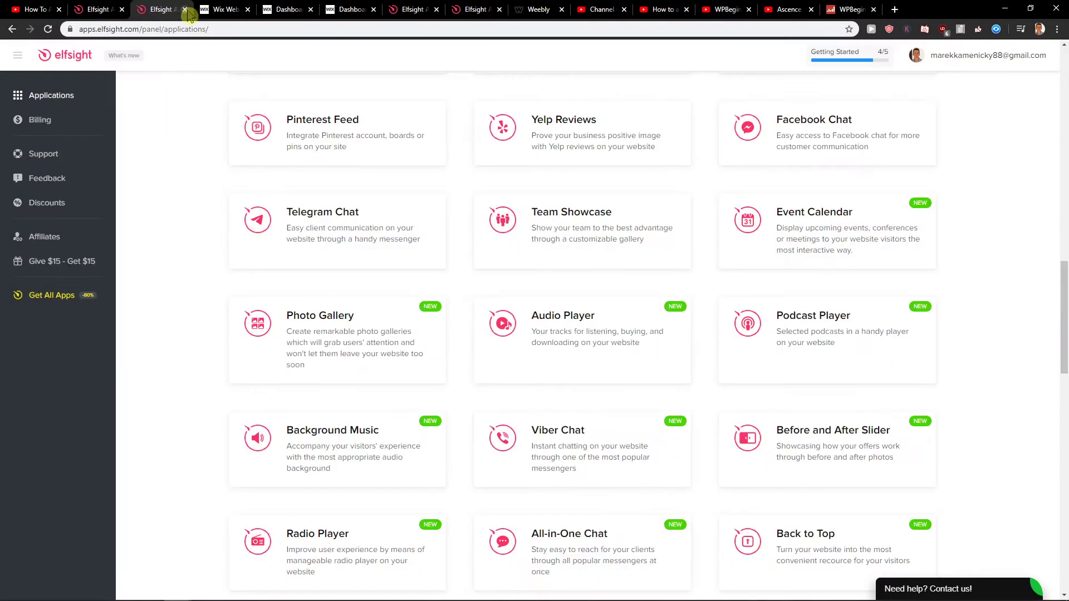
left_click(185, 9)
View Elfsight's single-app pricing plans
left_click(402, 8)
left_click(473, 84)
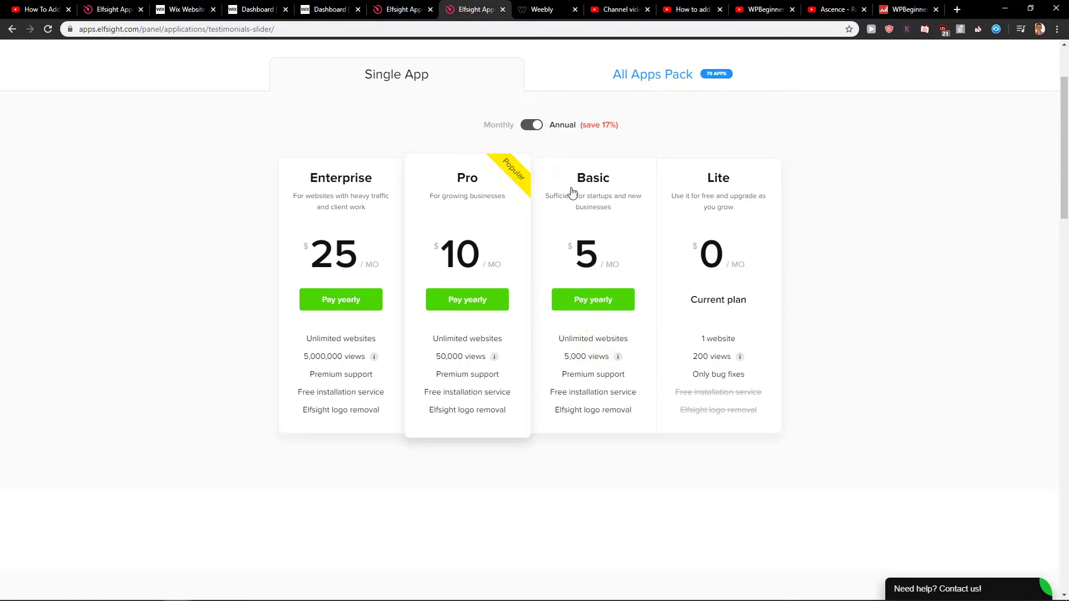
mouse_move(618, 357)
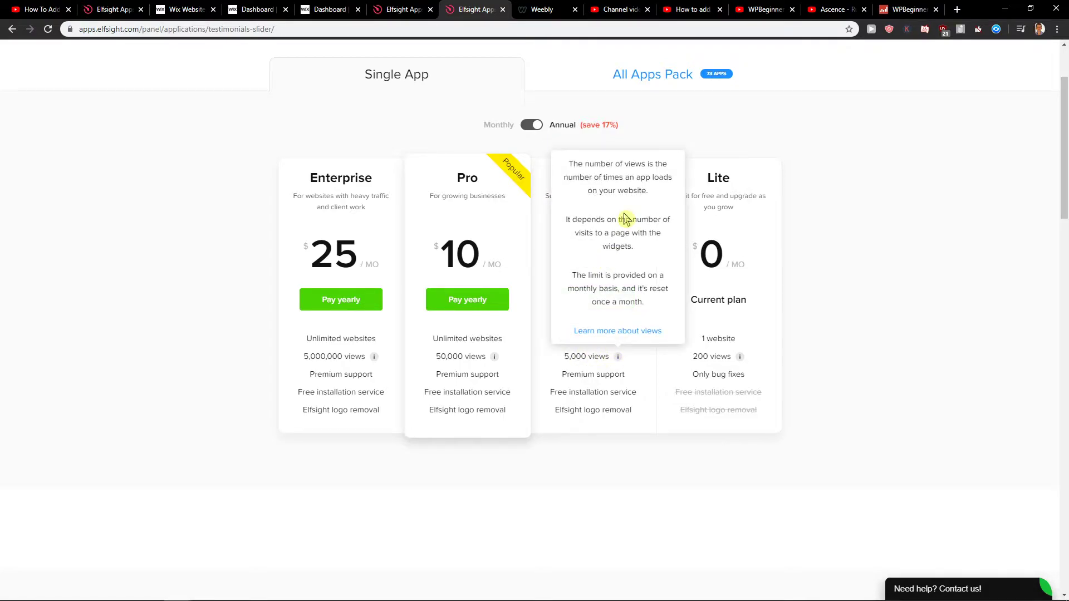
Return to the Google Reviews widget page, then move to the Wix site editor
left_click(109, 9)
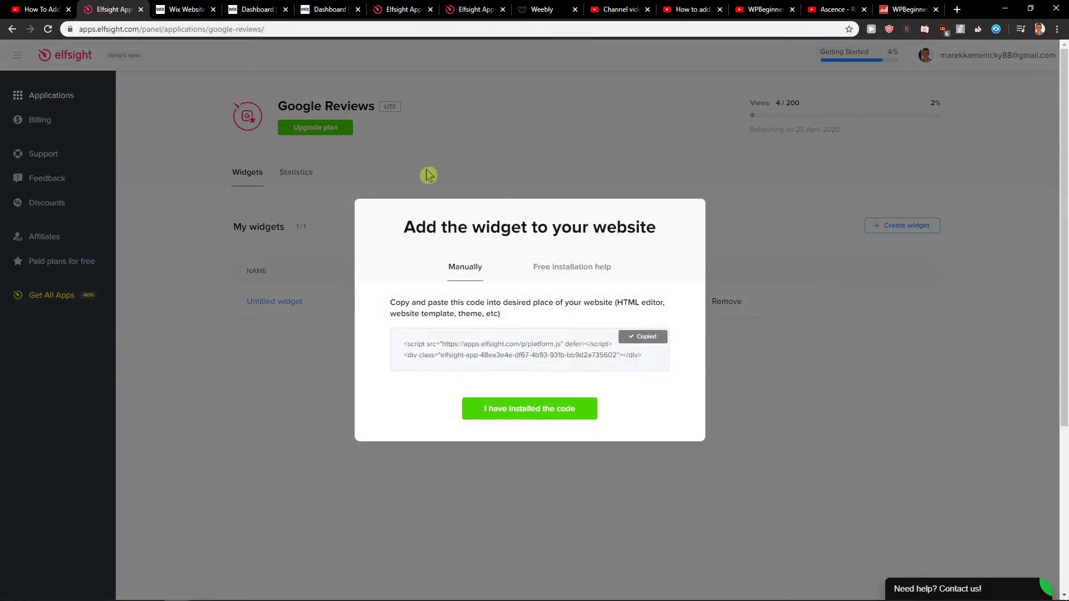
left_click(562, 13)
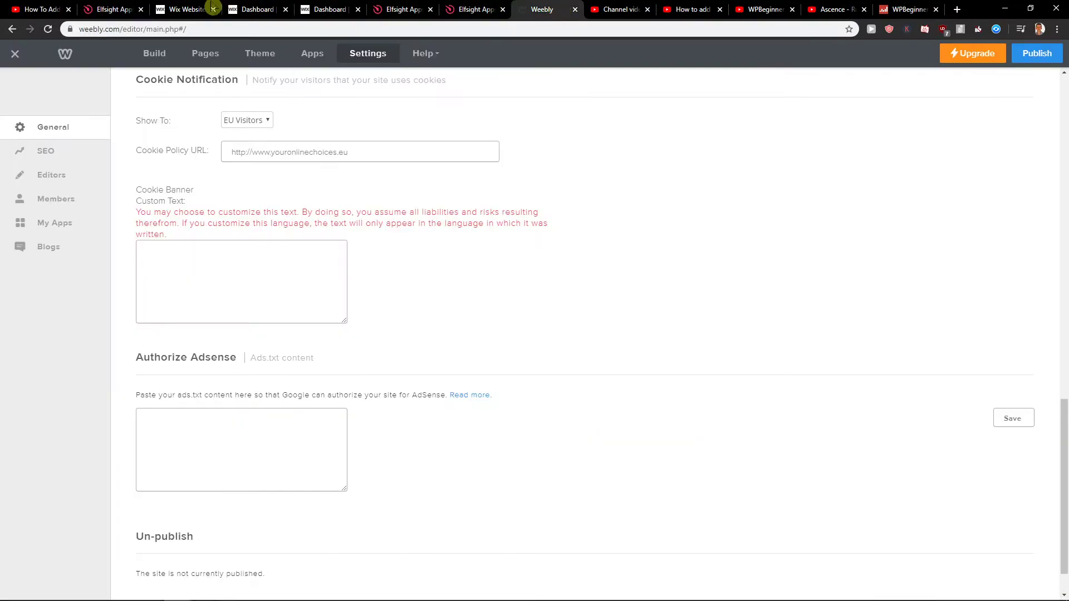
left_click(207, 10)
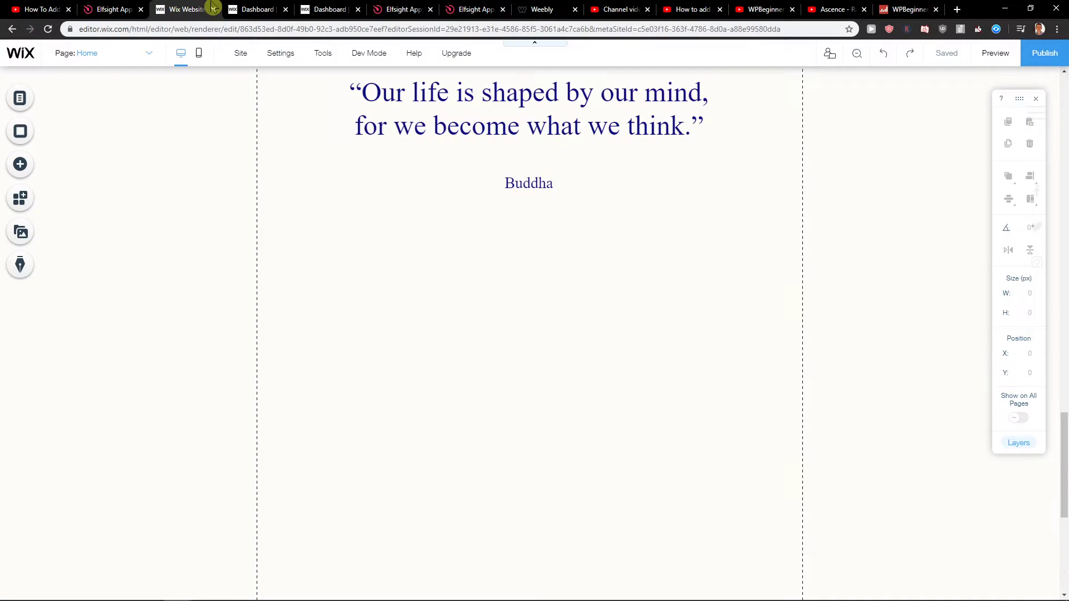
Place an HTML embed box below the quote and stretch it to full page width
left_click(20, 164)
left_click_drag(246, 244, 446, 362)
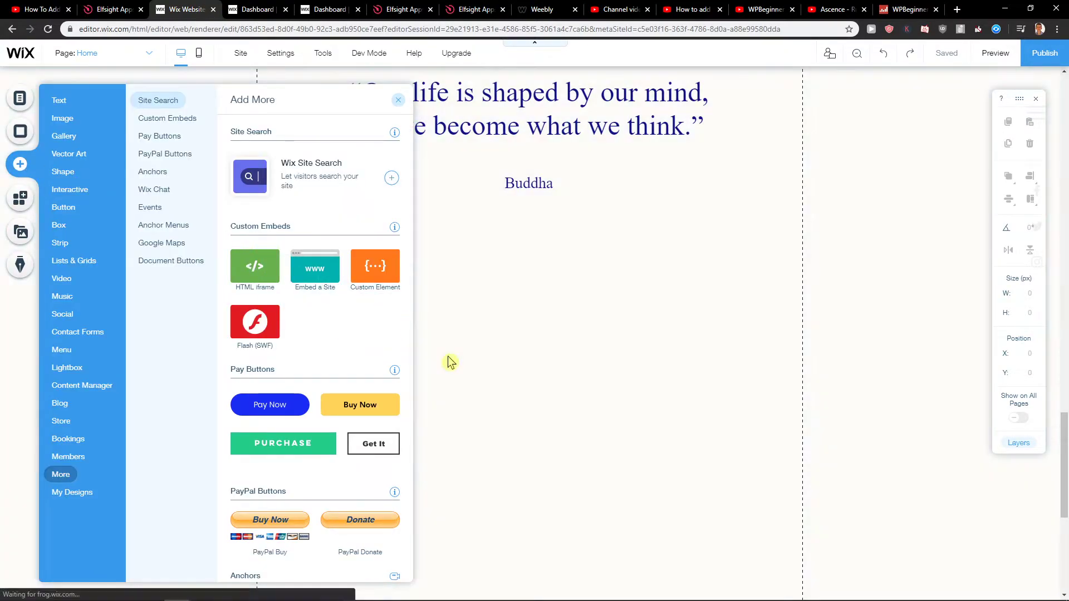
left_click_drag(400, 419, 263, 547)
left_click_drag(531, 314, 802, 225)
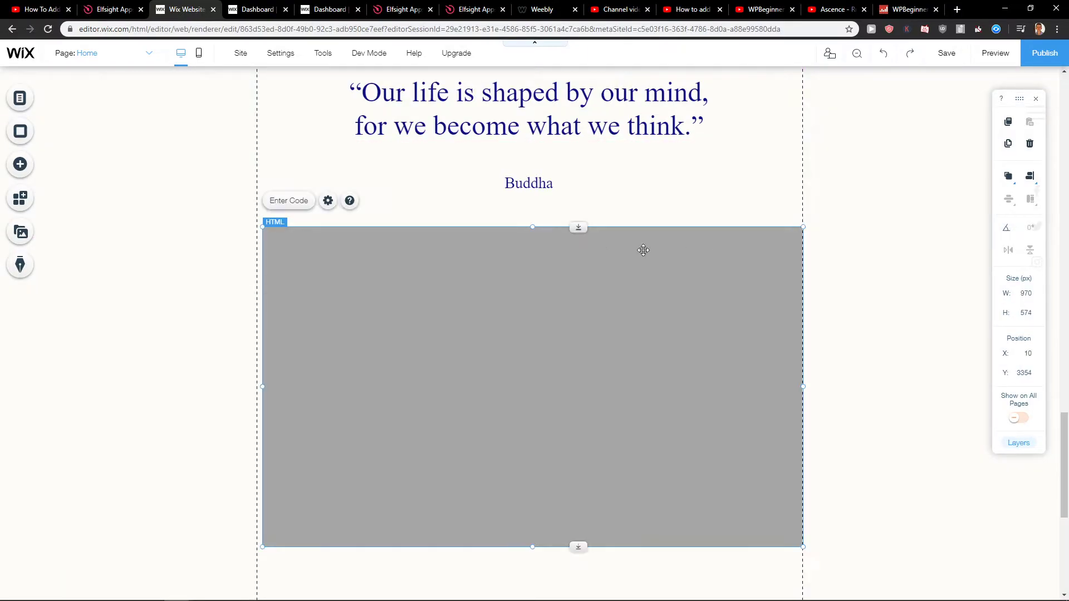
Paste the copied Elfsight embed code into the box and apply it
left_click(285, 200)
left_click(835, 418)
key("ctrl+v")
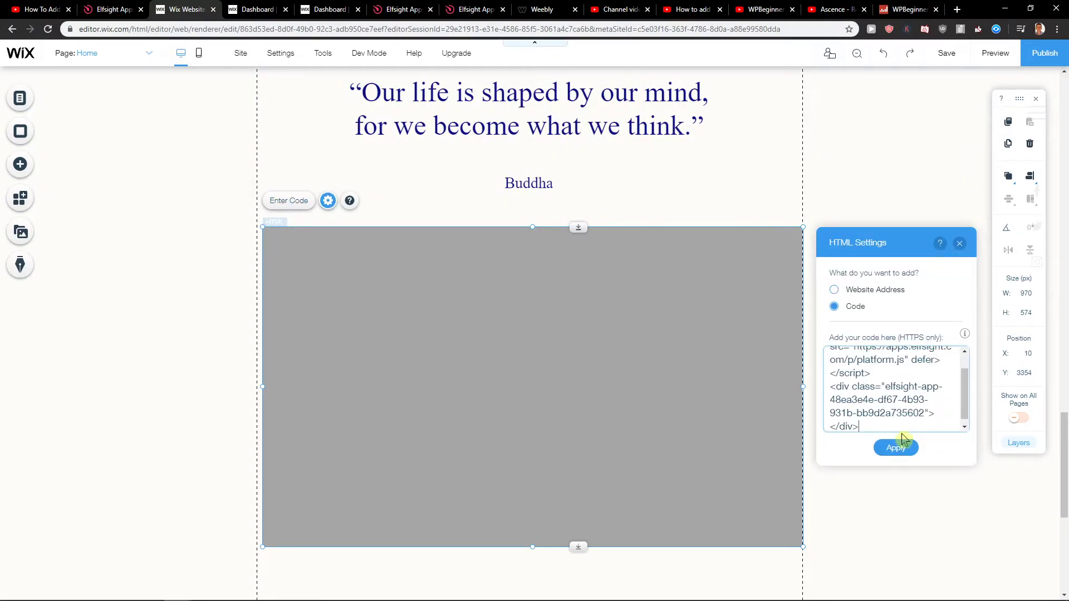
left_click(894, 446)
Lengthen the reviews box, narrow it to width 737, and centre it under the quote
scroll(612, 418, "down", 4)
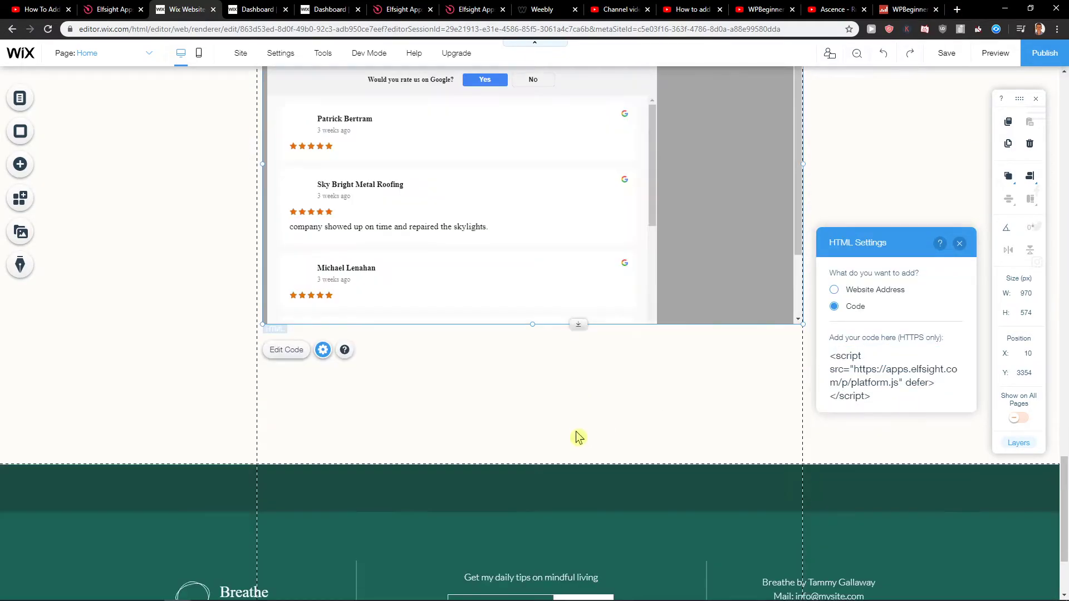
left_click_drag(538, 324, 532, 408)
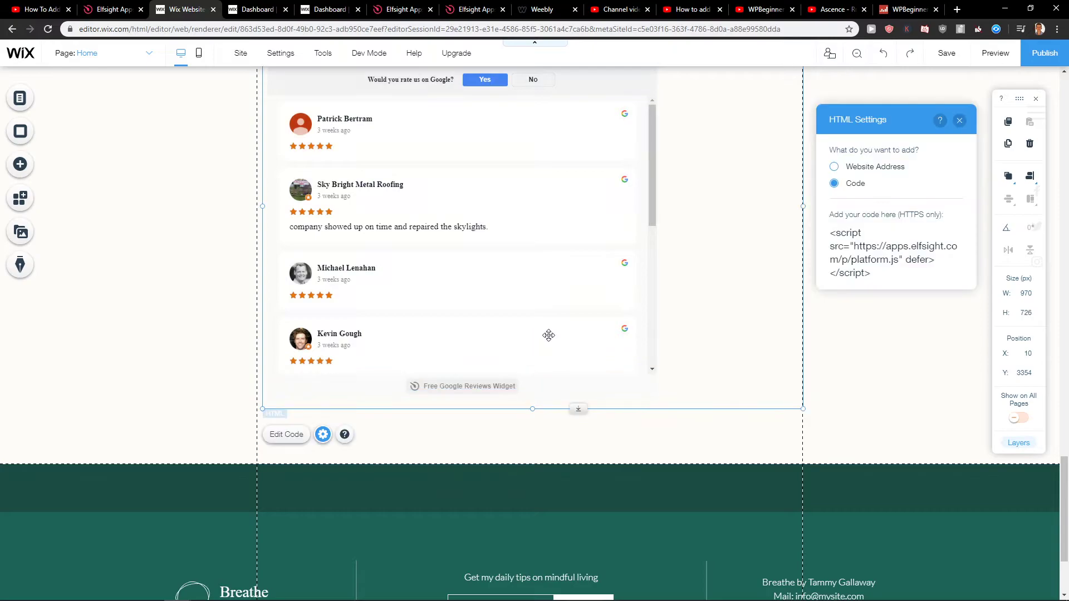
scroll(461, 159, "up", 3)
scroll(461, 158, "up", 1)
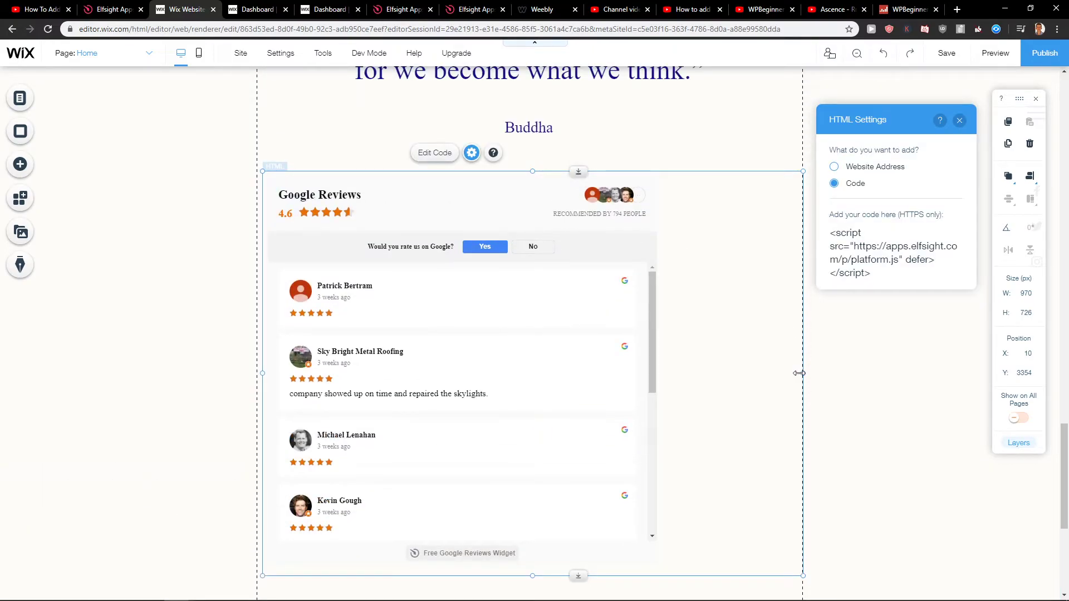
left_click_drag(800, 373, 671, 372)
left_click_drag(443, 191, 494, 198)
Preview the page as visitors see it
left_click(671, 136)
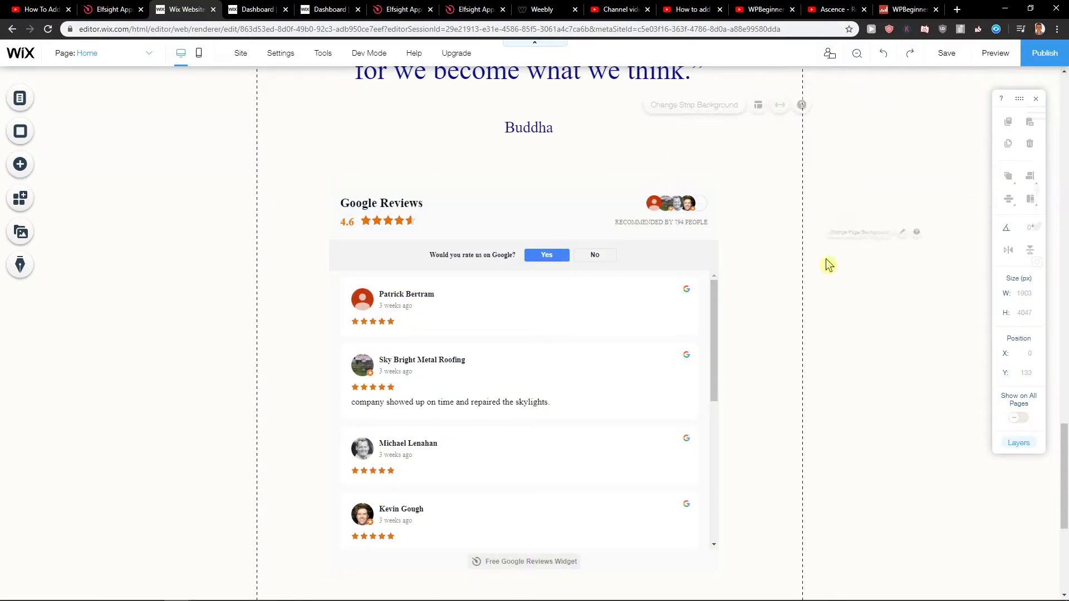
scroll(828, 265, "down", 3)
left_click(993, 54)
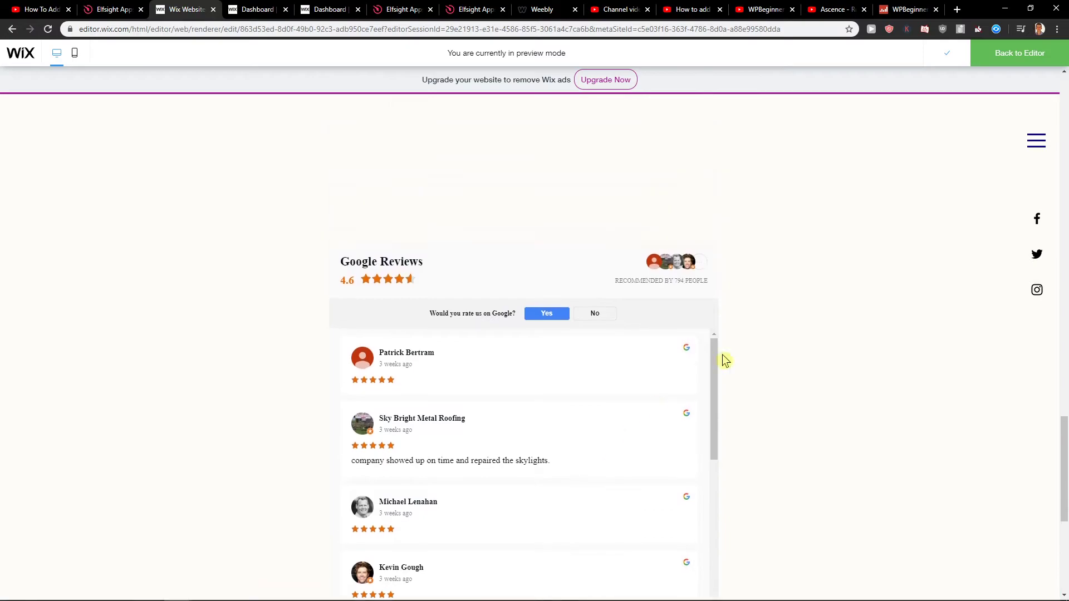
Scroll through the previewed Google Reviews widget, then go back to the editor
scroll(726, 361, "up", 1)
scroll(565, 355, "down", 3)
scroll(305, 403, "up", 6)
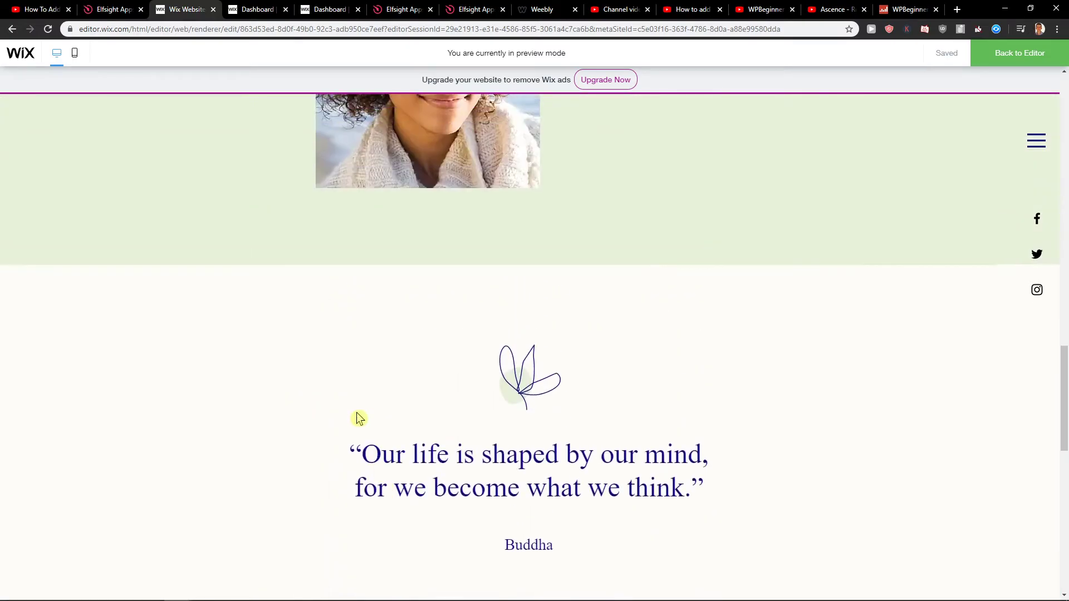
scroll(359, 418, "down", 7)
scroll(375, 401, "up", 2)
scroll(432, 398, "down", 2)
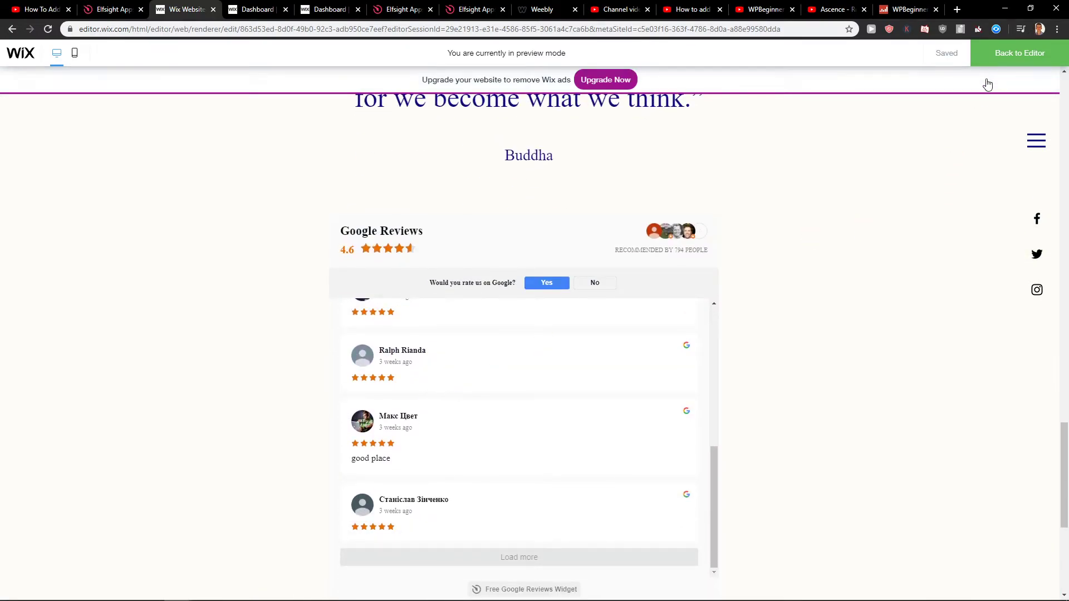
left_click(1000, 58)
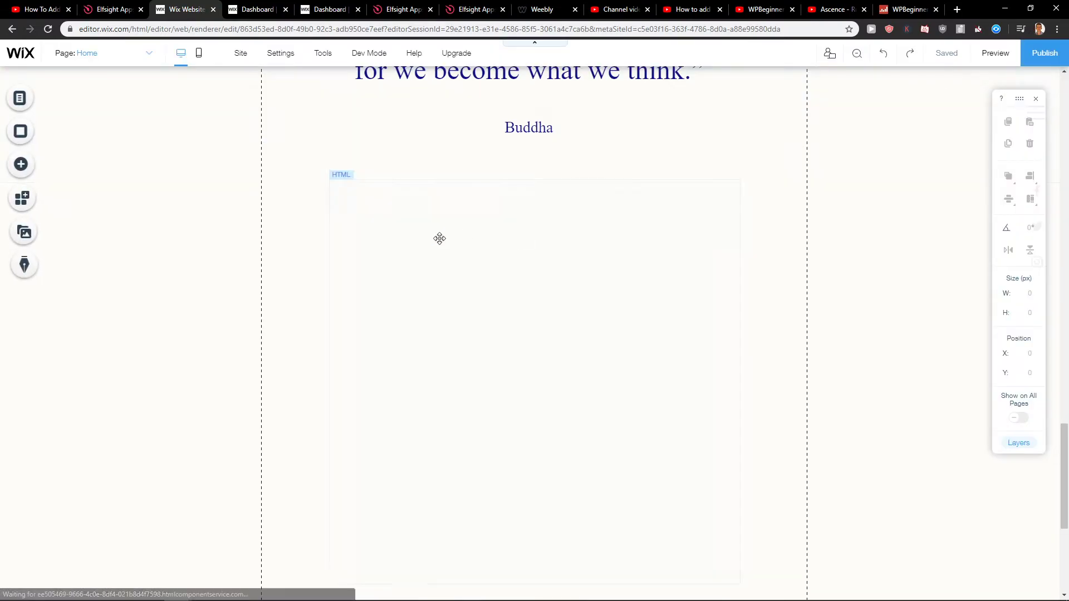
Close the add-widget dialog on the Elfsight dashboard
left_click(111, 9)
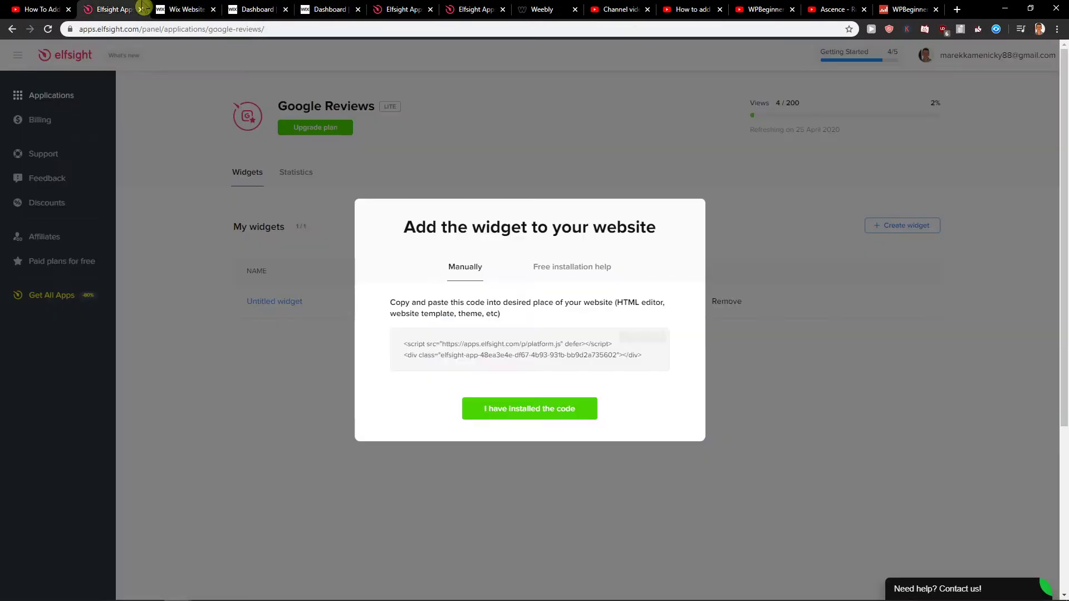
left_click(716, 281)
left_click(725, 301)
left_click(402, 9)
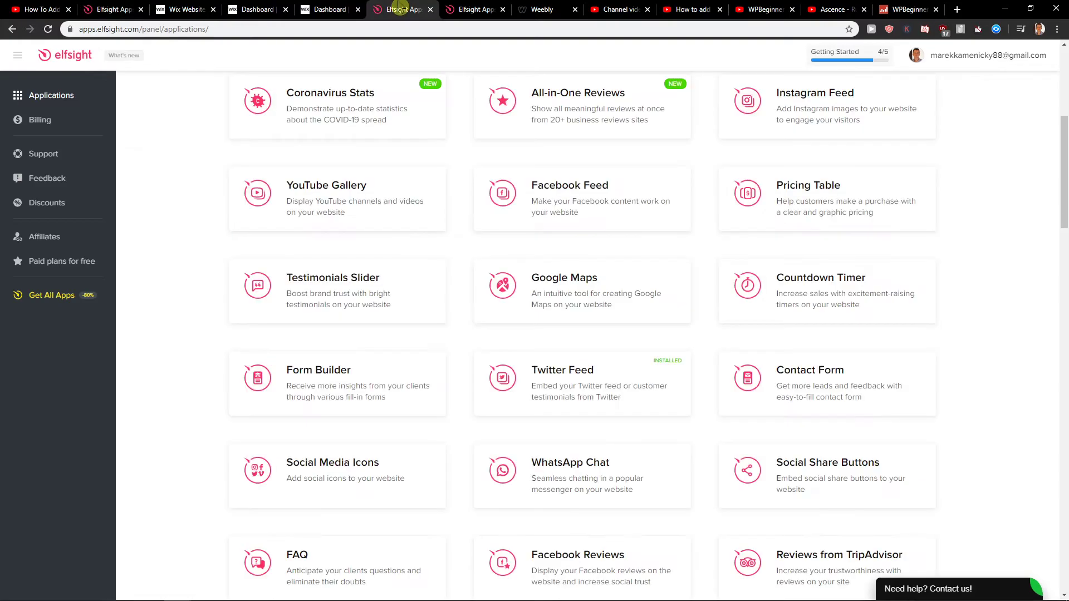
left_click(183, 10)
left_click(112, 9)
Browse the full applications list, then show All Apps Pack pricing at $15, $30 and $75 monthly
left_click(48, 97)
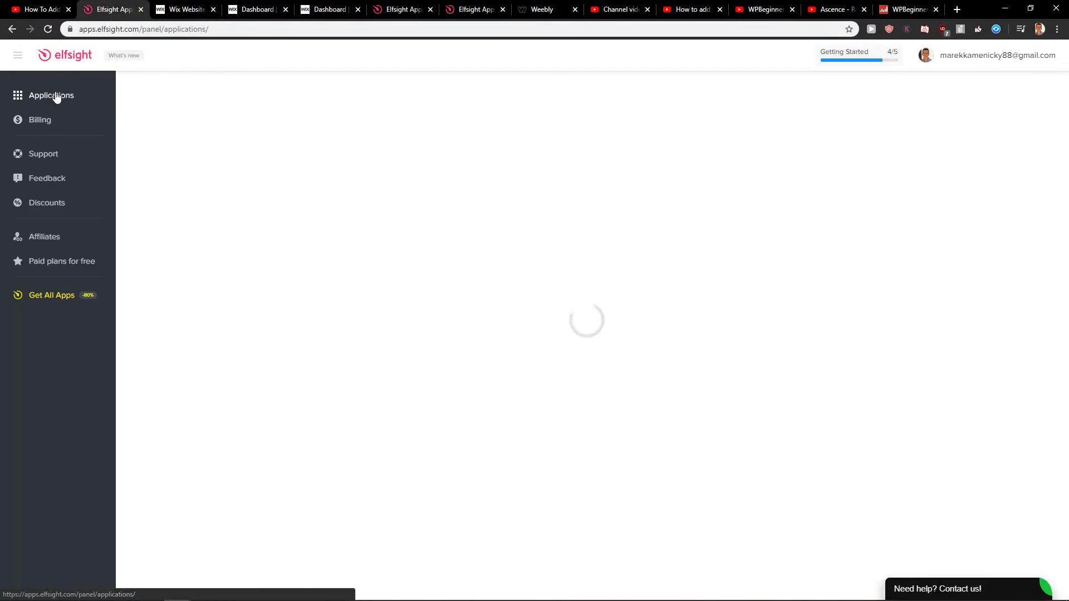
scroll(306, 178, "down", 3)
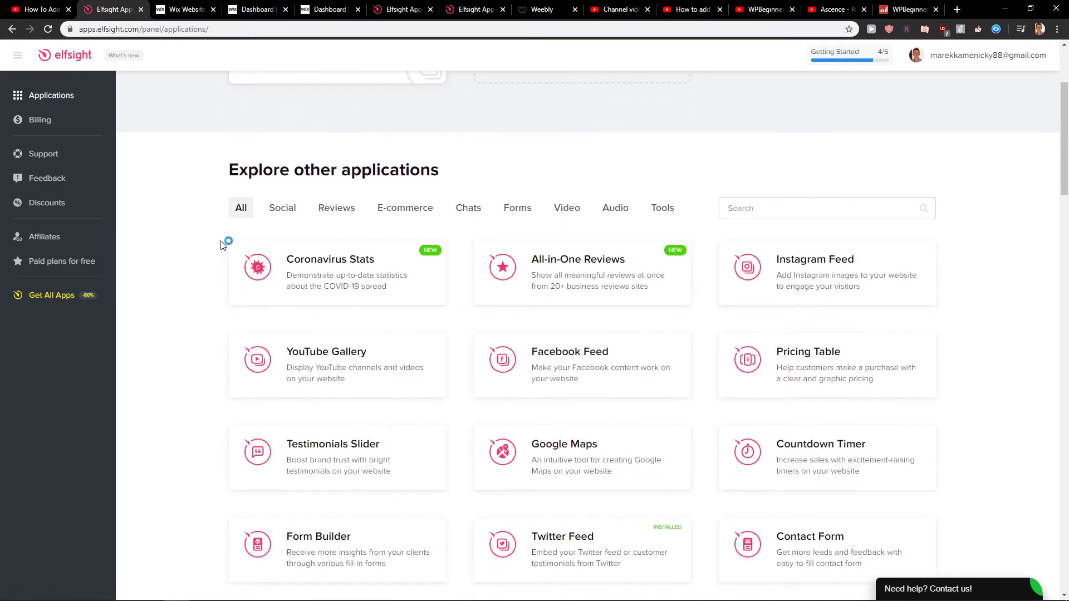
scroll(221, 245, "down", 4)
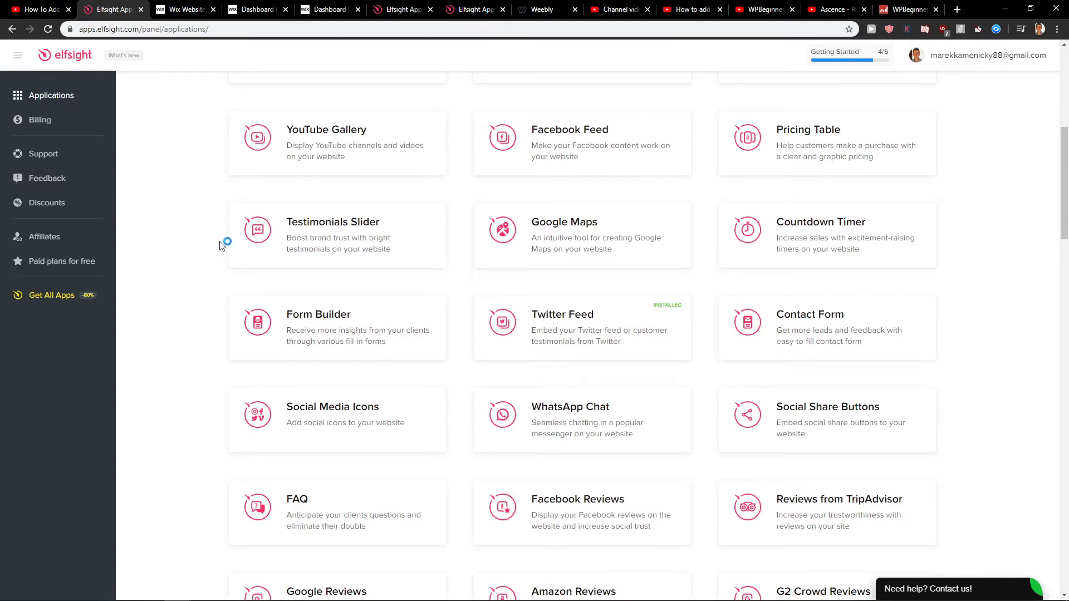
scroll(220, 245, "down", 7)
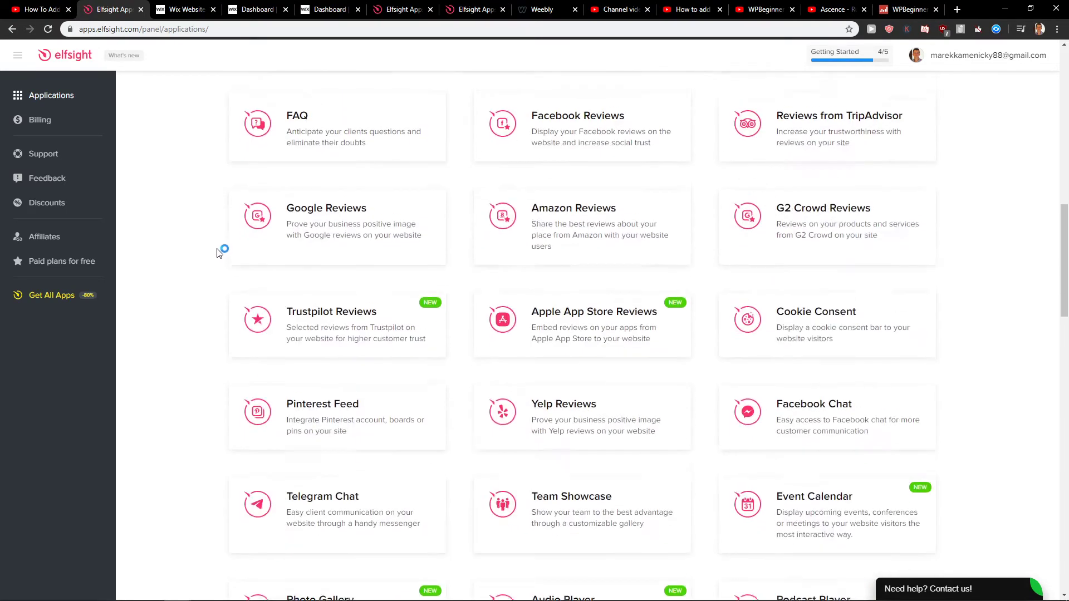
scroll(218, 251, "down", 7)
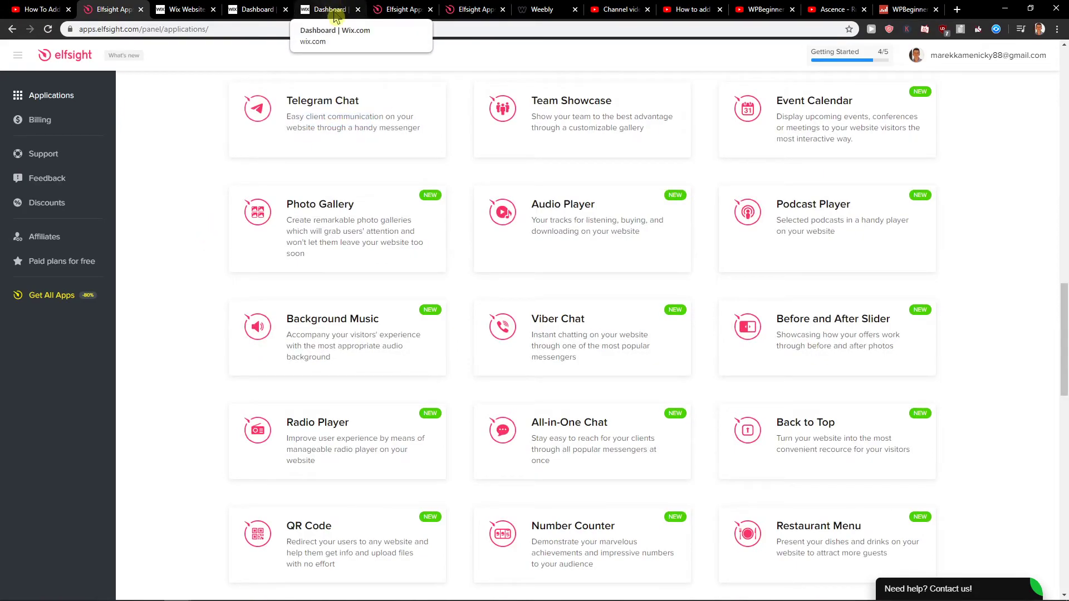
left_click(475, 10)
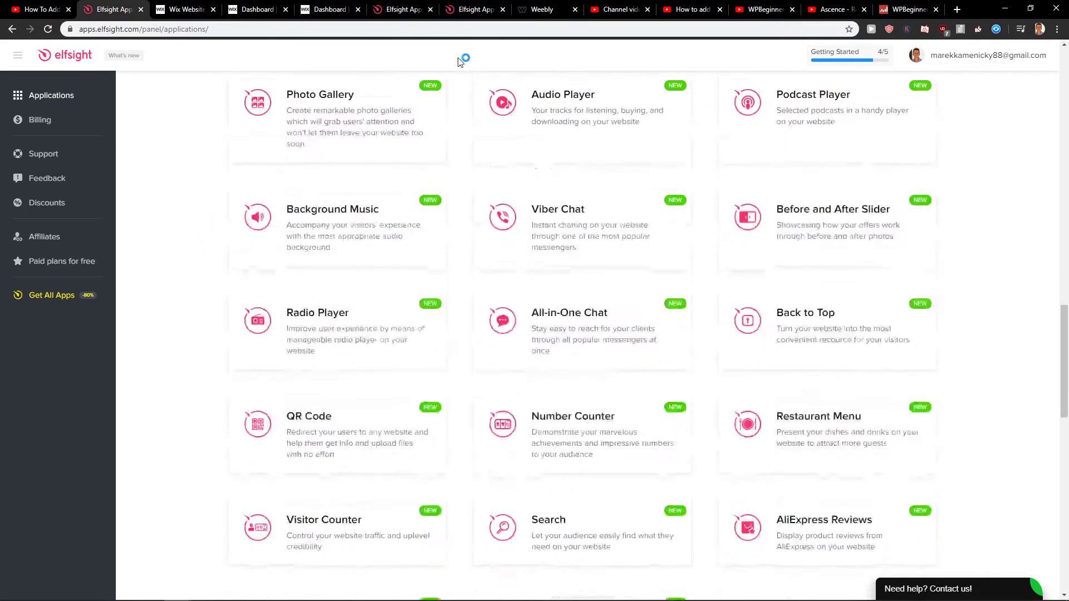
left_click(630, 88)
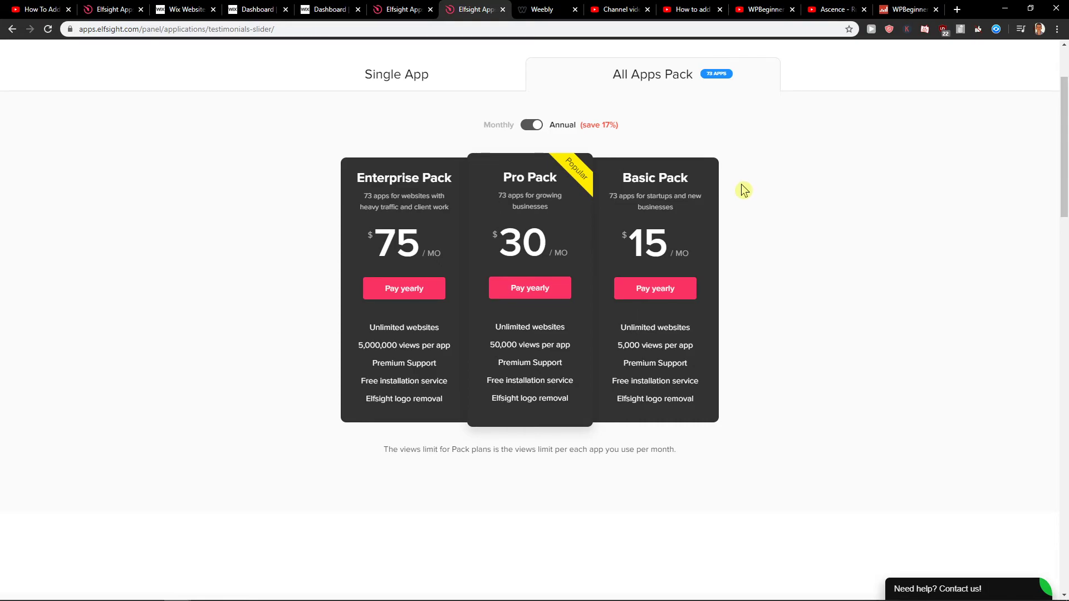
Compare the Single App plans, from $25 down to free Lite, then return to the Elfsight apps catalogue
left_click(435, 67)
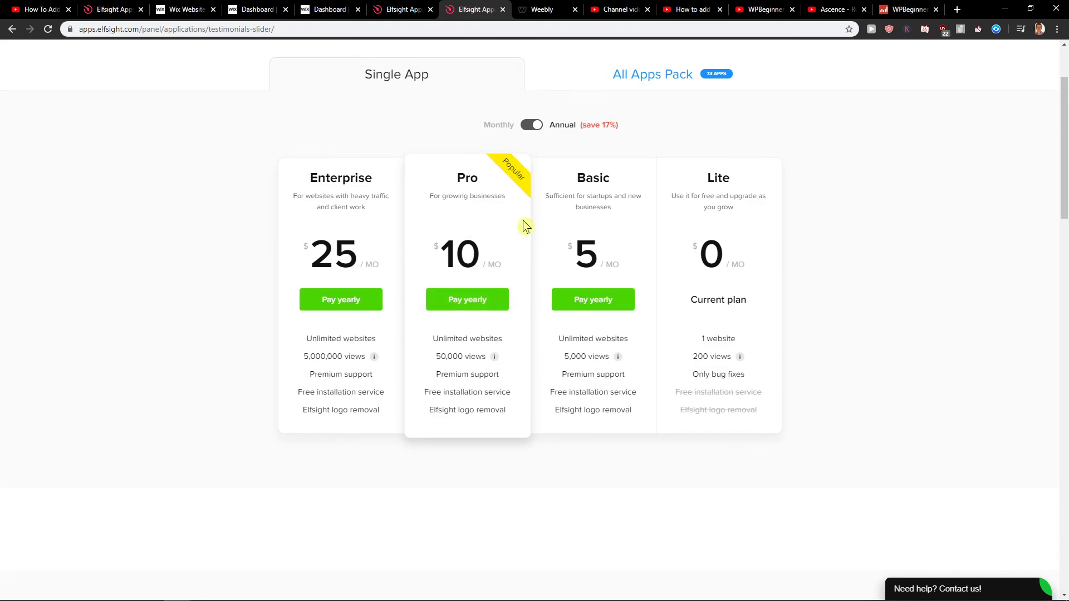
left_click(135, 5)
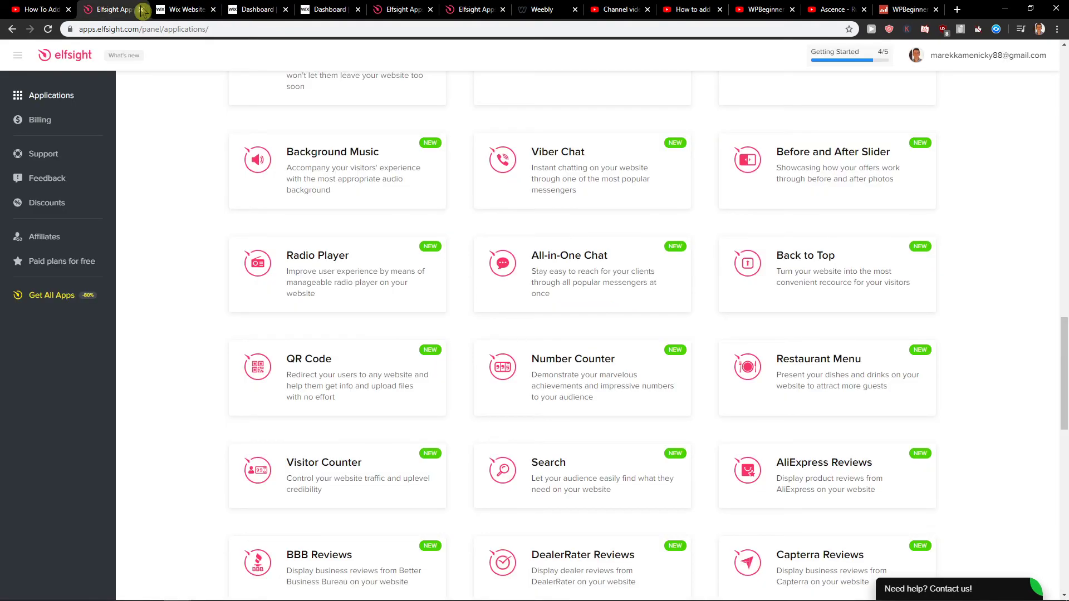